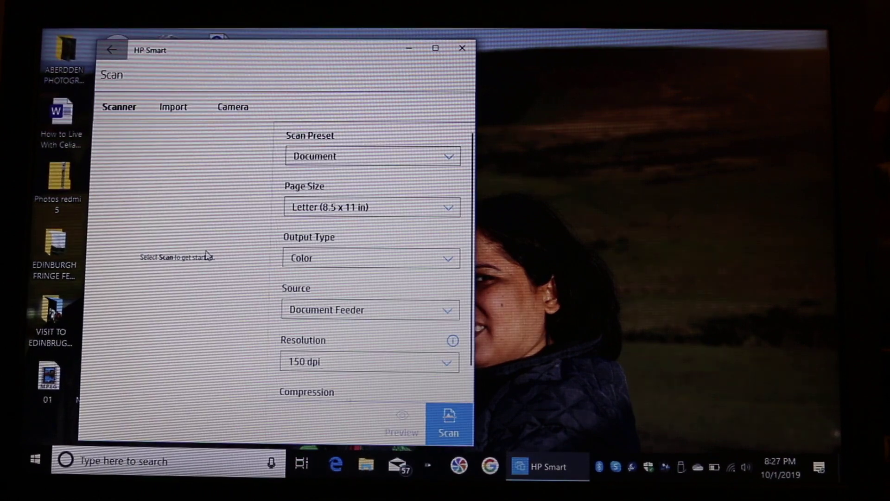
# - Go back from the Scan page to the HP Smart printer home screen
pyautogui.click(111, 49)
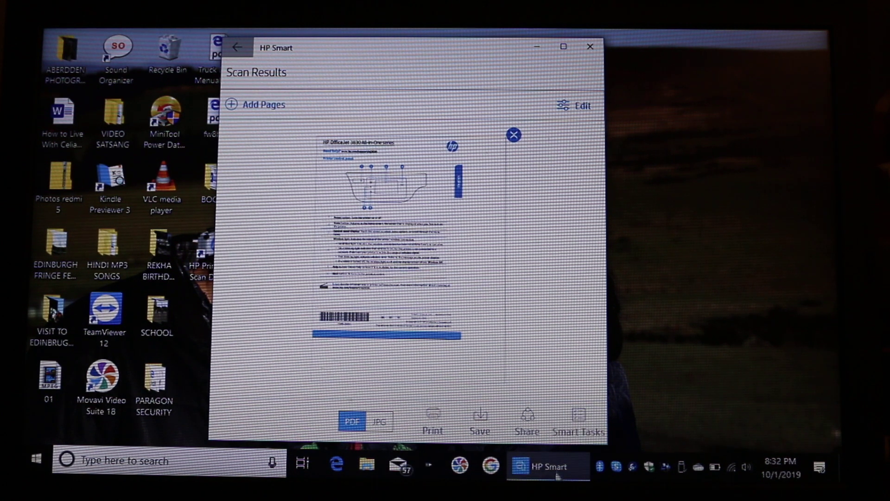
# - Switch the scanned page's output file format to JPG
pyautogui.click(362, 425)
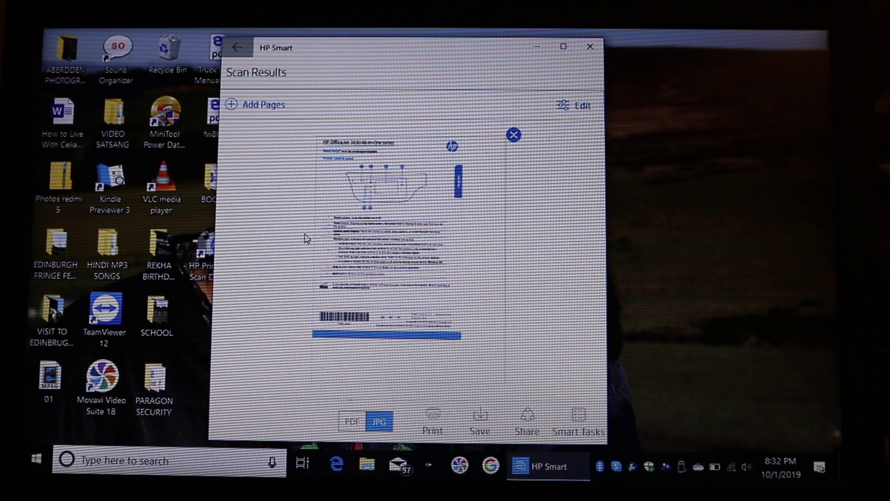
# - Add a page and scan the second sheet from the scanner glass
pyautogui.click(254, 106)
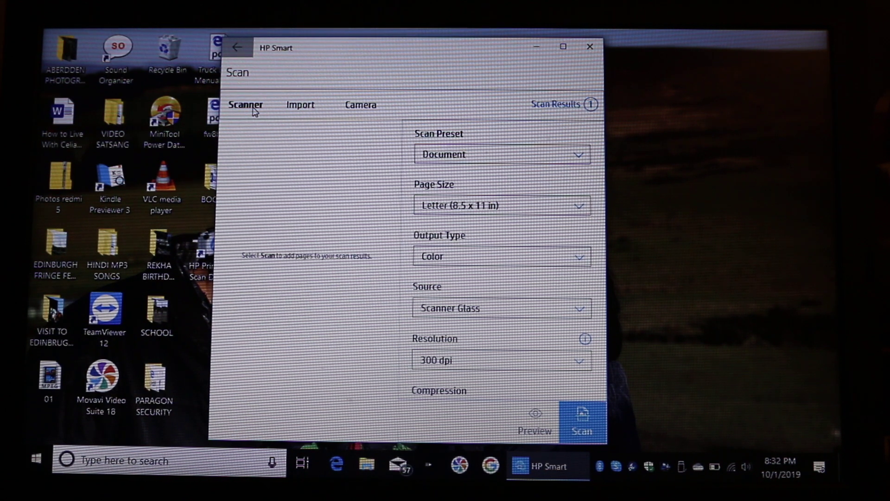
pyautogui.click(584, 435)
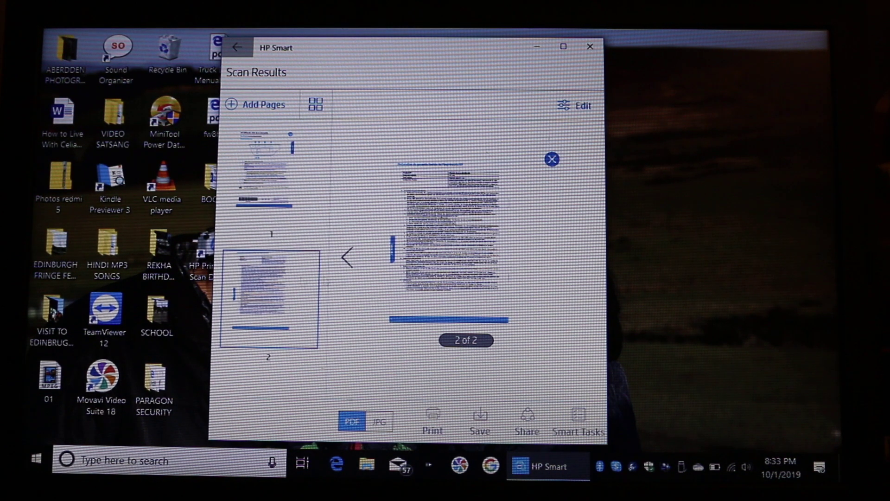
pyautogui.click(274, 178)
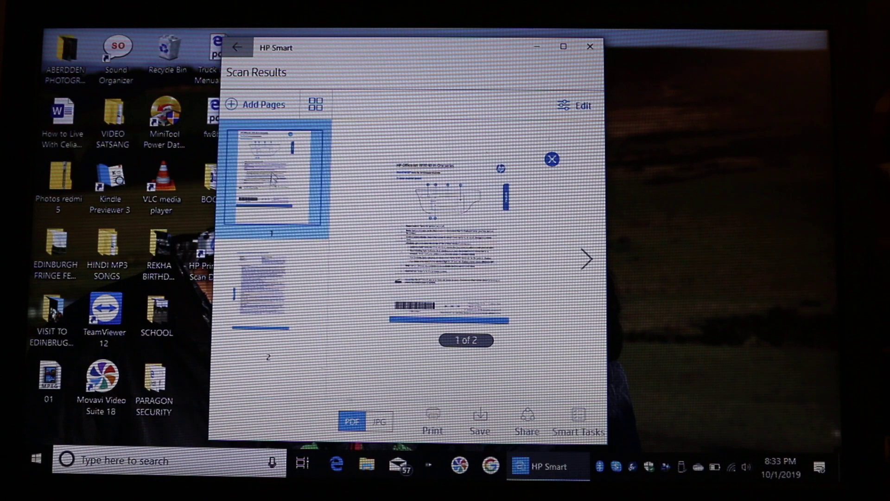
pyautogui.click(263, 285)
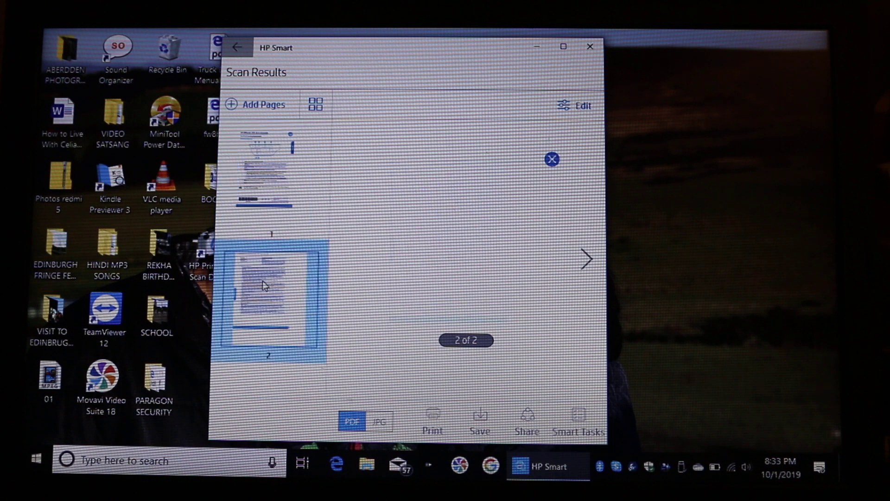
pyautogui.click(478, 422)
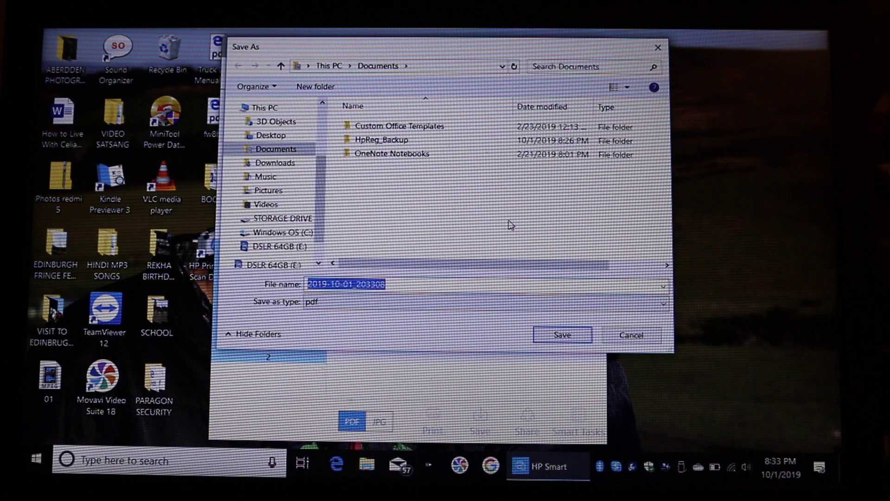
# - Save the PDF as 2019-10-01_203308 in Documents and dismiss the confirmation
pyautogui.click(561, 335)
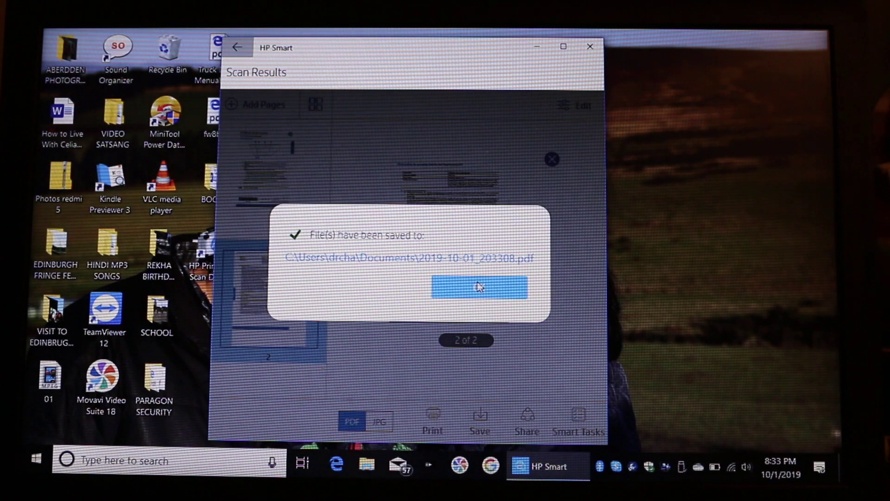
pyautogui.click(479, 287)
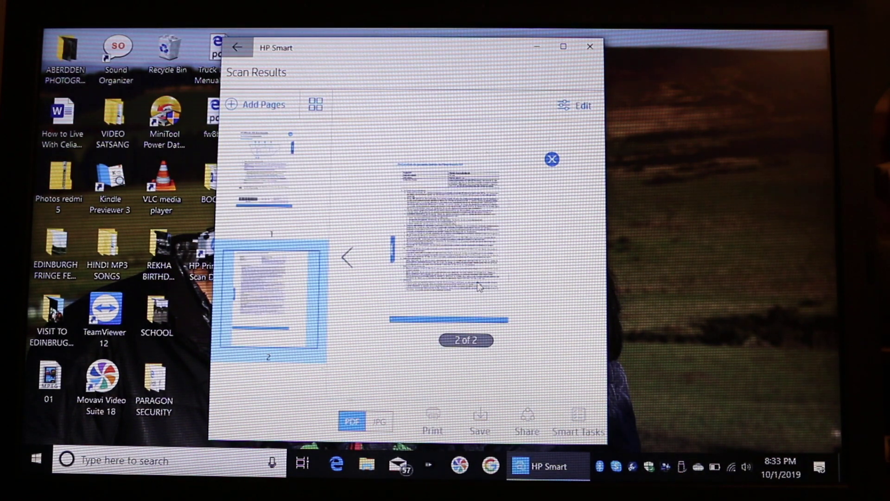